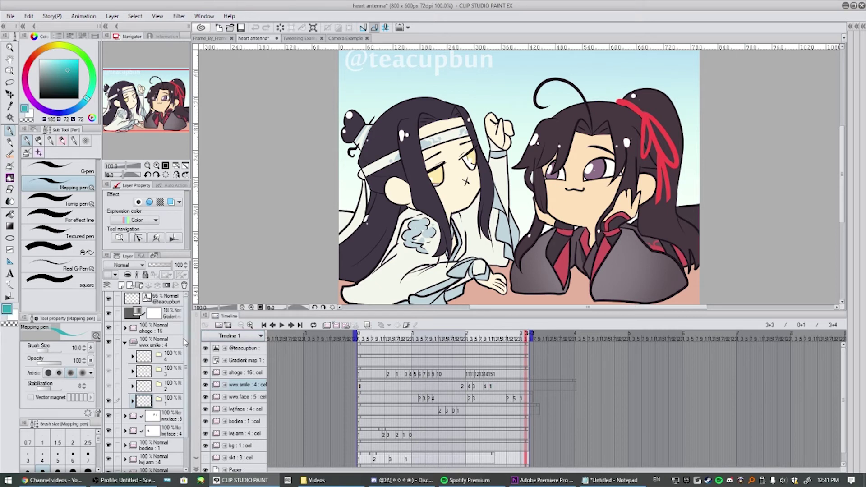
Step: Scroll the timeline, then play the heart antenna animation from the start of its range
{"action": "scroll", "coordinate": [188, 328], "scroll_direction": "down", "scroll_amount": 1}
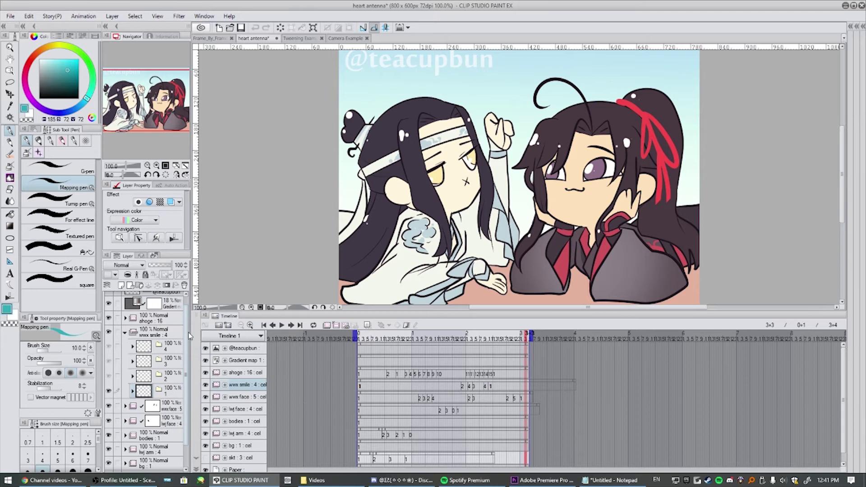
{"action": "scroll", "coordinate": [189, 357], "scroll_direction": "down", "scroll_amount": 2}
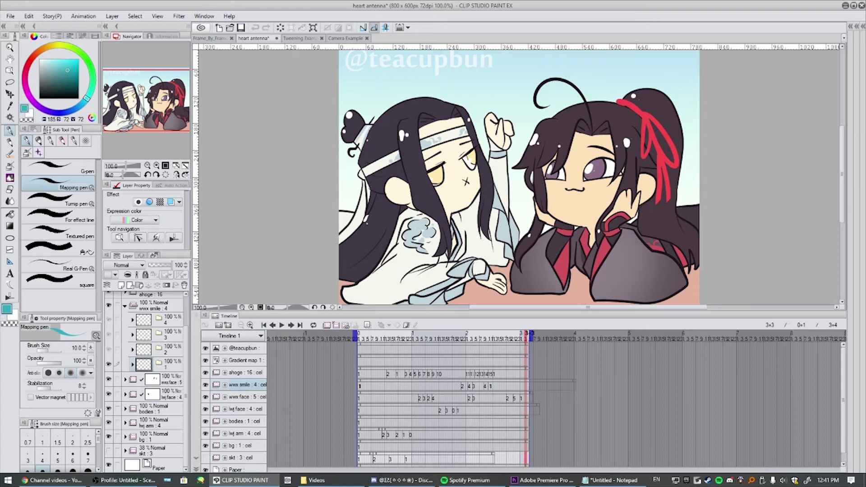
{"action": "key", "text": "space"}
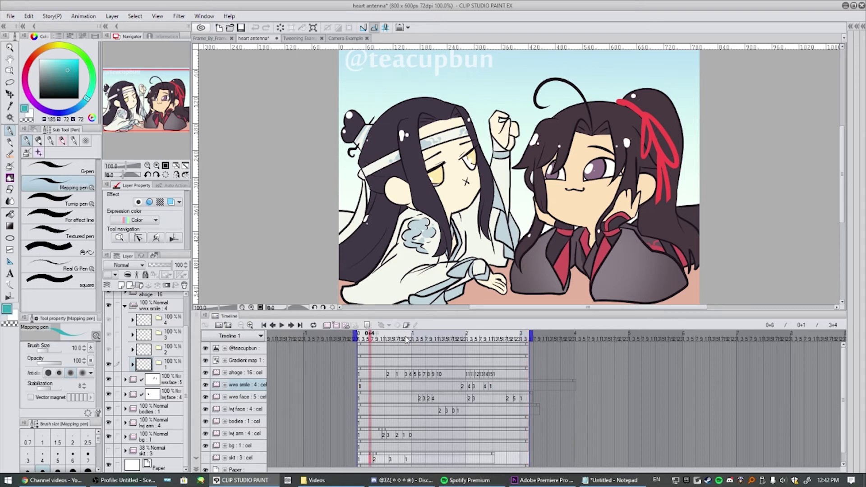
{"action": "left_click", "coordinate": [283, 325]}
{"action": "left_click", "coordinate": [283, 326]}
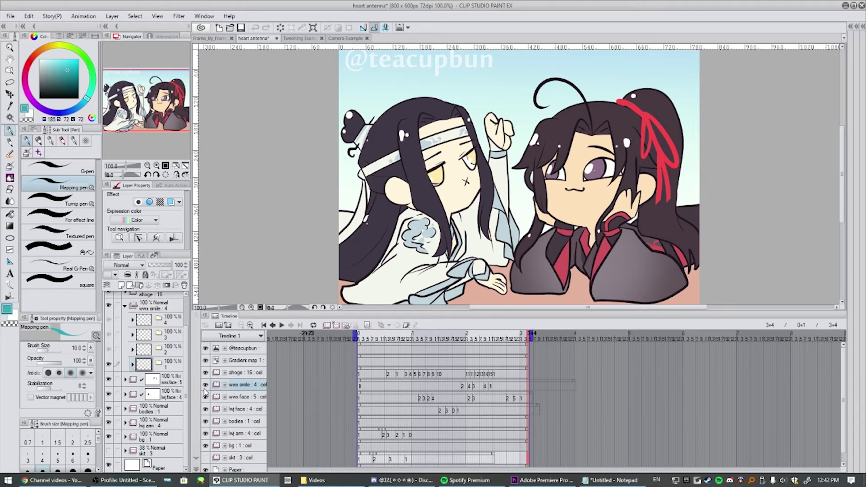
{"action": "left_click", "coordinate": [150, 309]}
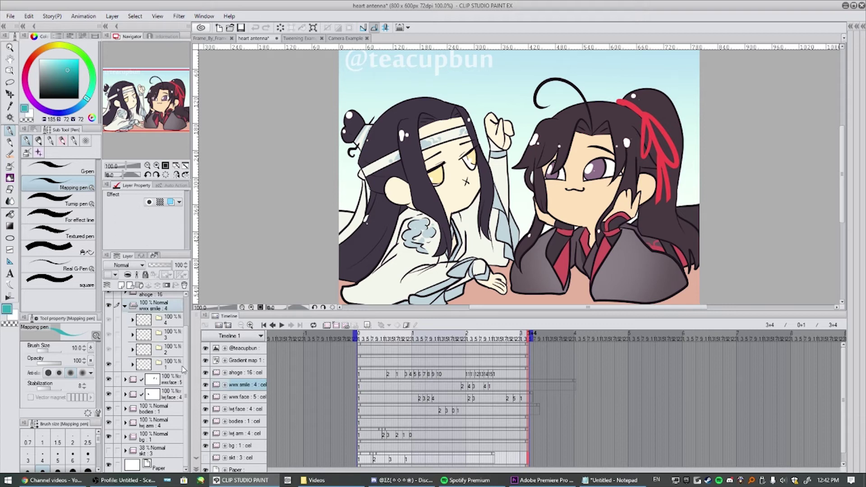
{"action": "scroll", "coordinate": [183, 370], "scroll_direction": "up", "scroll_amount": 1}
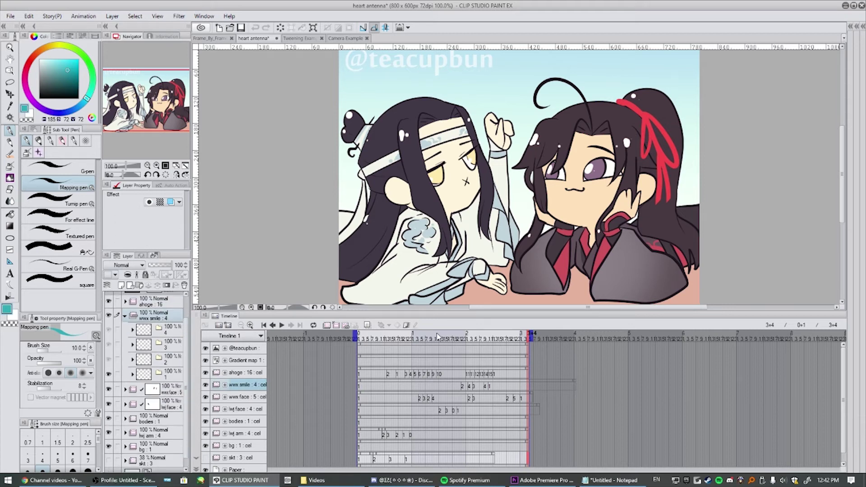
{"action": "left_click", "coordinate": [164, 380]}
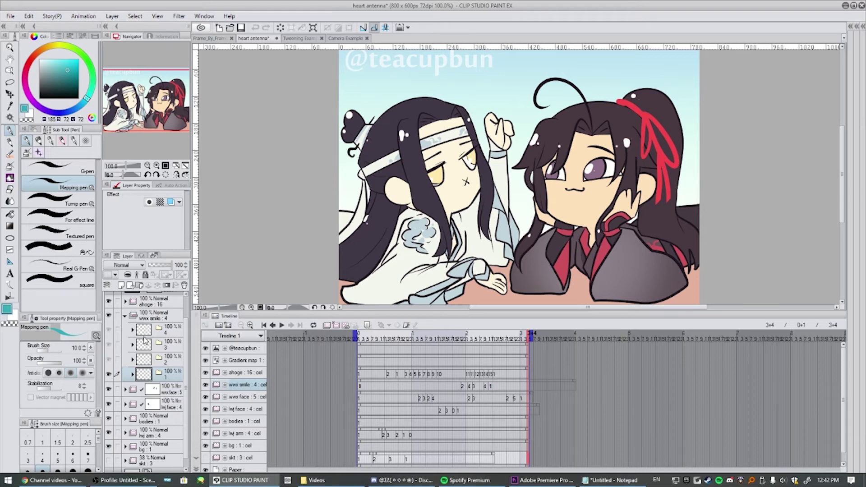
Step: Add a new cel 1a to the wwx smile folder, then delete it again
{"action": "left_click", "coordinate": [137, 285]}
{"action": "left_click", "coordinate": [184, 285]}
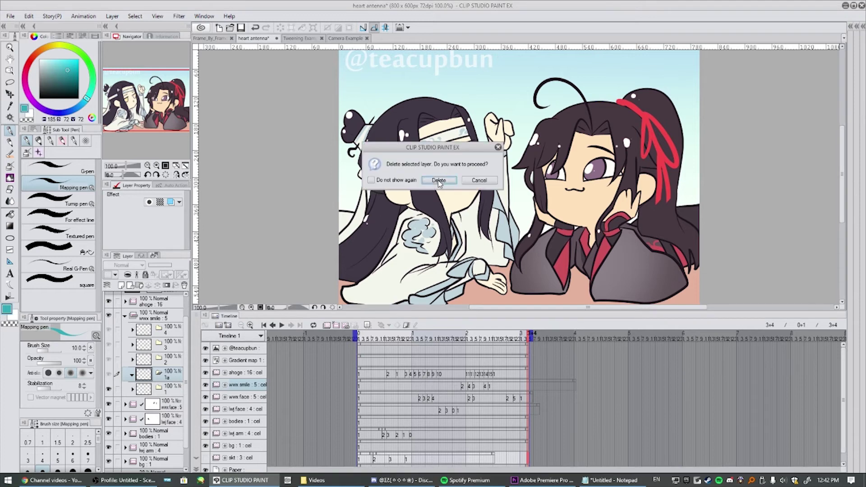
{"action": "left_click", "coordinate": [439, 181]}
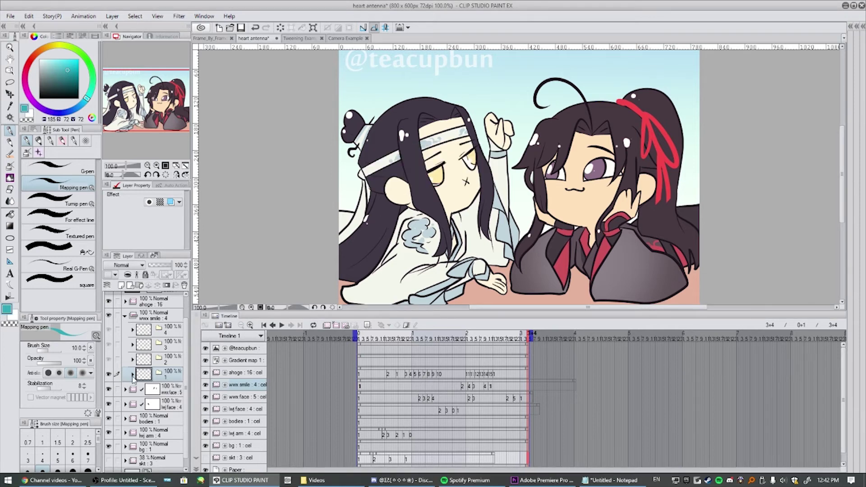
Step: Expand and collapse cels 1 and 2, hiding cel 1's mouth and showing cel 2's
{"action": "left_click", "coordinate": [133, 375]}
{"action": "left_click", "coordinate": [131, 374]}
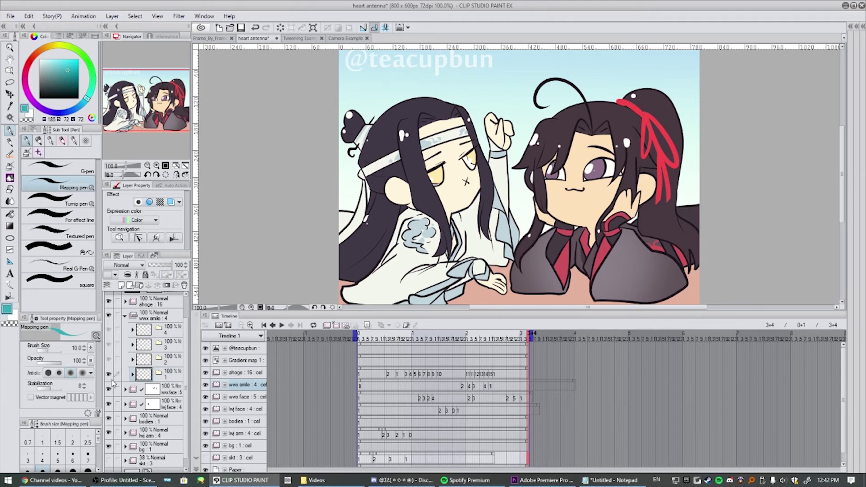
{"action": "left_click", "coordinate": [109, 375]}
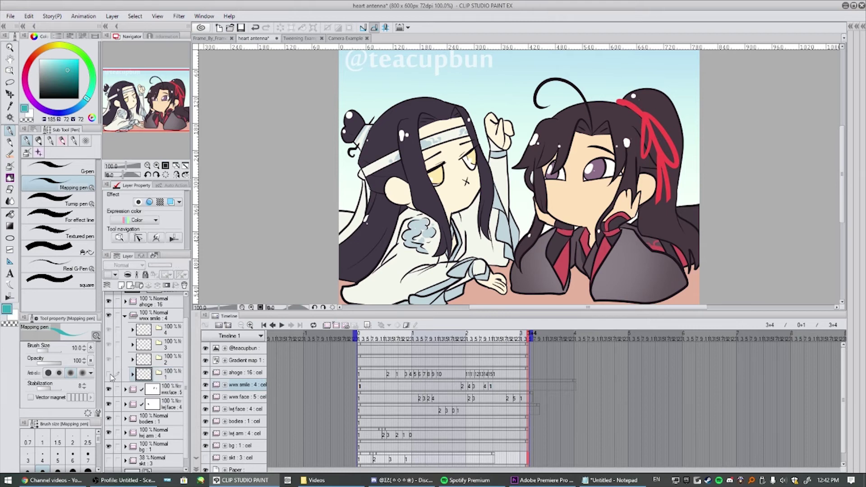
{"action": "left_click", "coordinate": [170, 360]}
{"action": "left_click", "coordinate": [133, 360]}
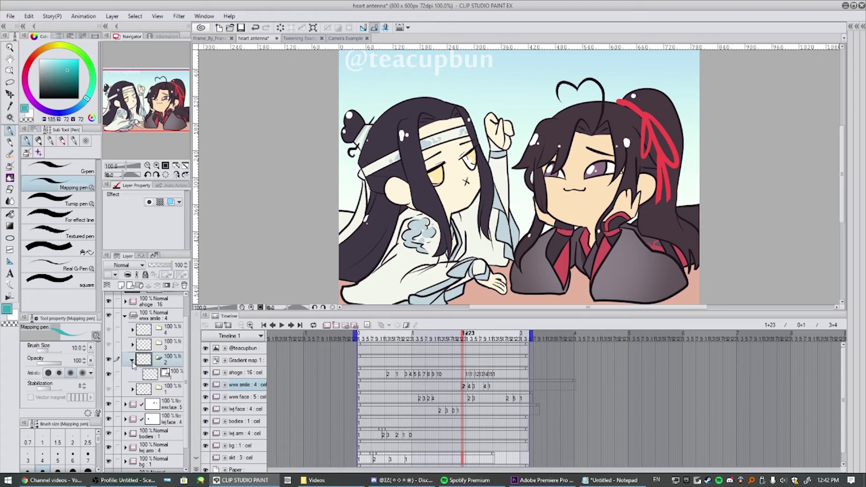
{"action": "left_click", "coordinate": [133, 360]}
Step: Expand cel 3 and toggle its mouth layer off and on, then switch to Tweening Example
{"action": "left_click", "coordinate": [118, 348]}
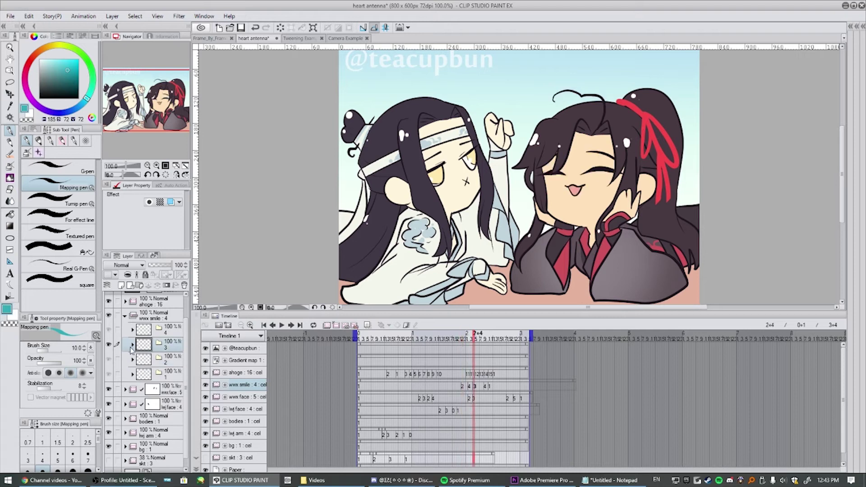
{"action": "left_click", "coordinate": [132, 346]}
{"action": "left_click", "coordinate": [179, 360]}
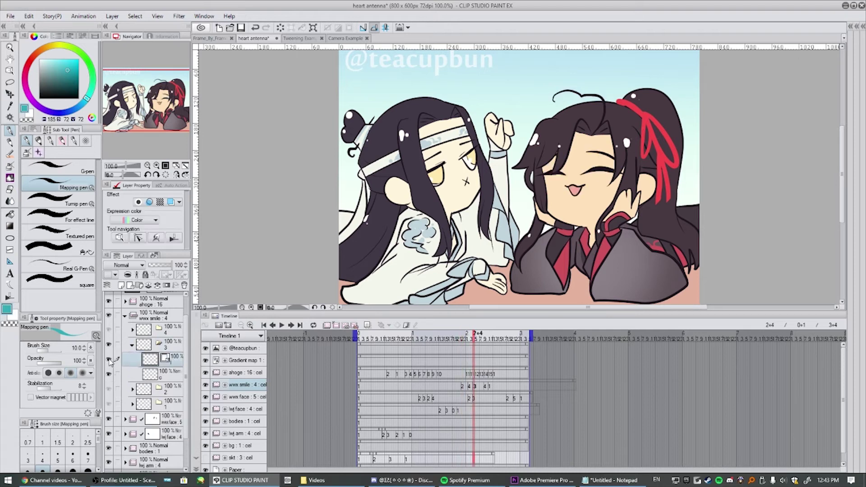
{"action": "left_click", "coordinate": [109, 375]}
{"action": "left_click", "coordinate": [109, 374]}
{"action": "left_click", "coordinate": [298, 39]}
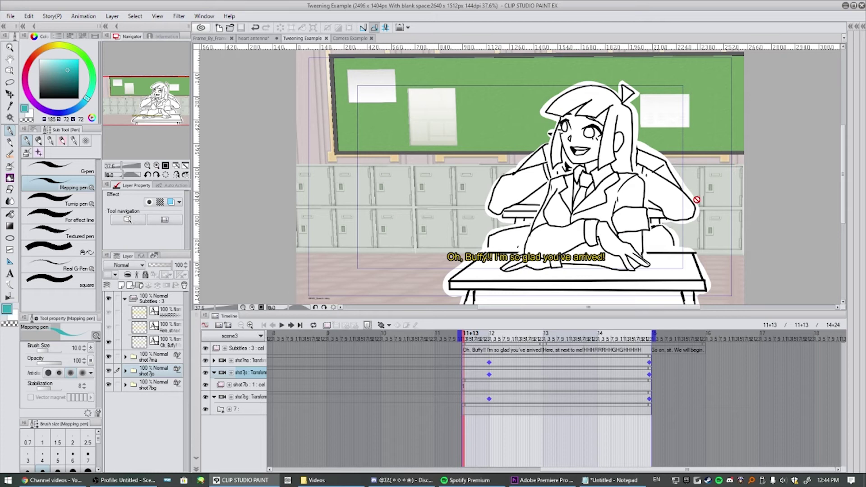
Step: Play the scene3 tweened shot through to frame 14+24
{"action": "left_click", "coordinate": [281, 325]}
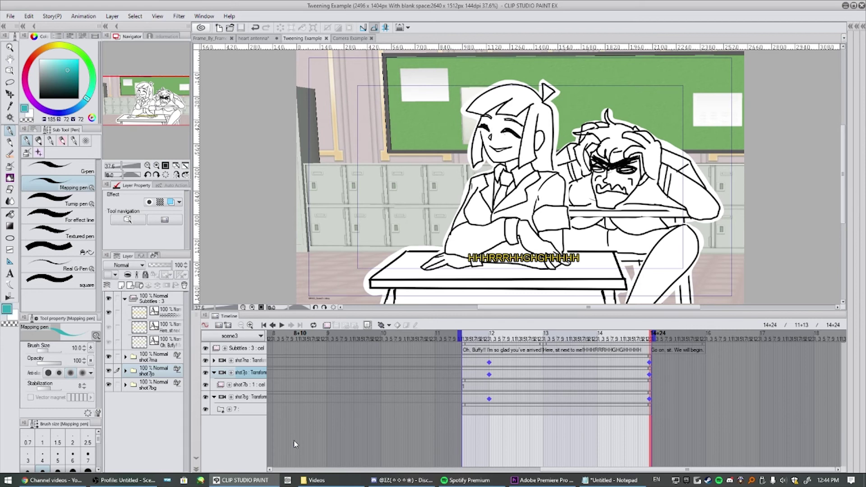
Step: Magnify the screen, play the shot7bg tween from keyframe 12+1, then return to 12+1
{"action": "key", "text": "super+plus"}
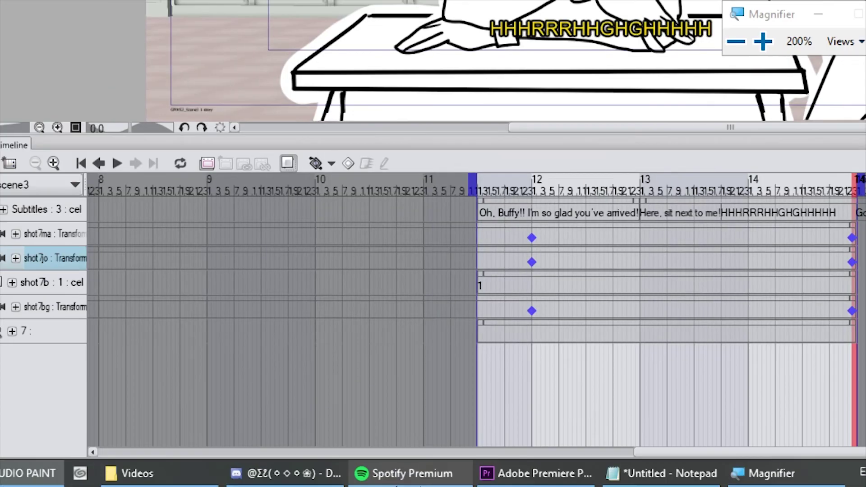
{"action": "left_click", "coordinate": [547, 316]}
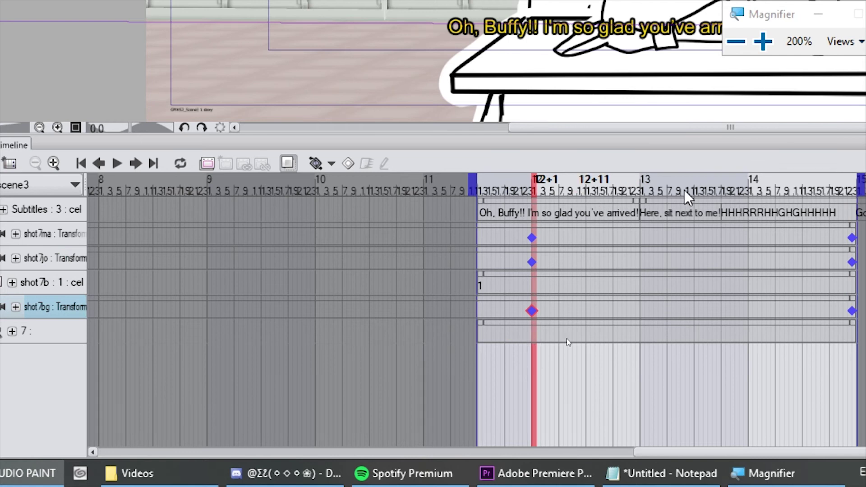
{"action": "key", "text": "space"}
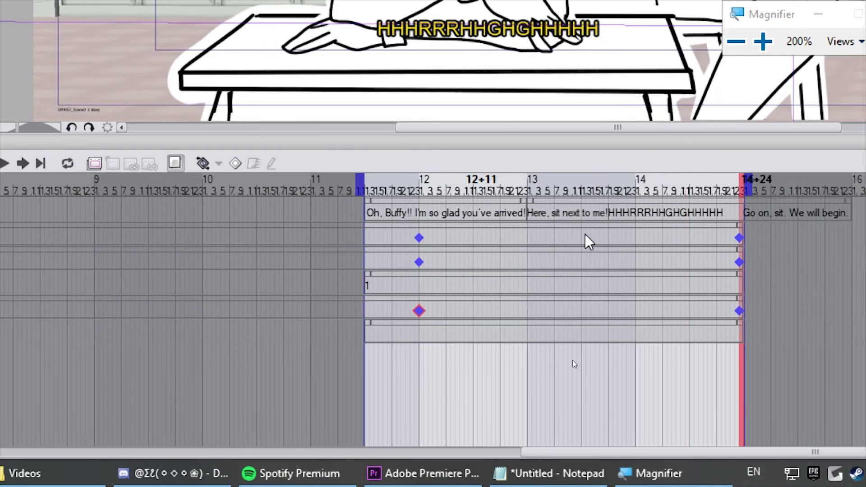
{"action": "left_click", "coordinate": [421, 183]}
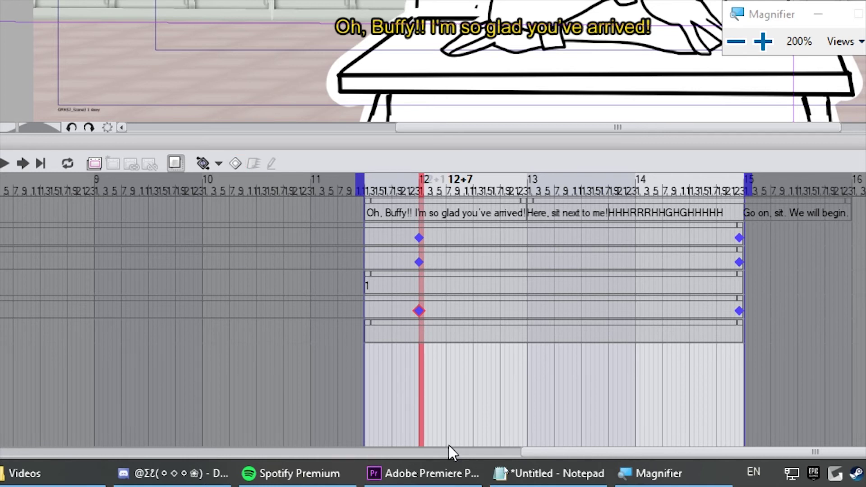
{"action": "key", "text": "super+minus"}
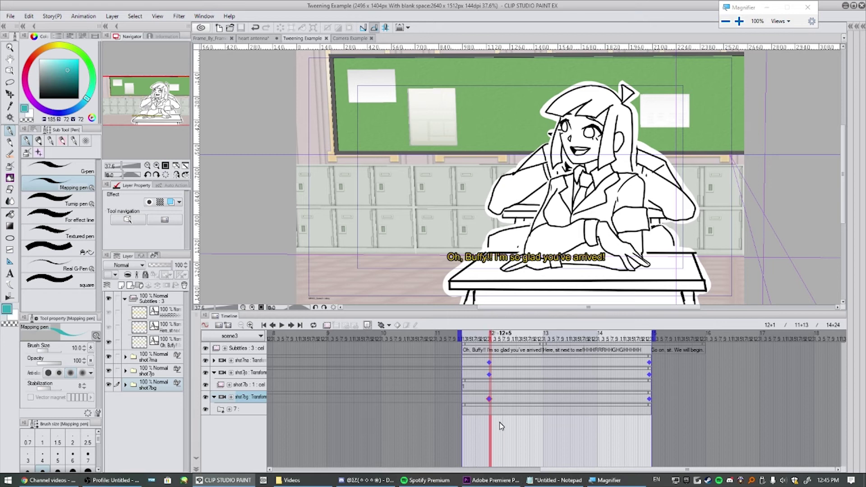
Step: Select the shot 7b track at frame 12+1, add a keyframe, then undo it
{"action": "left_click", "coordinate": [497, 392]}
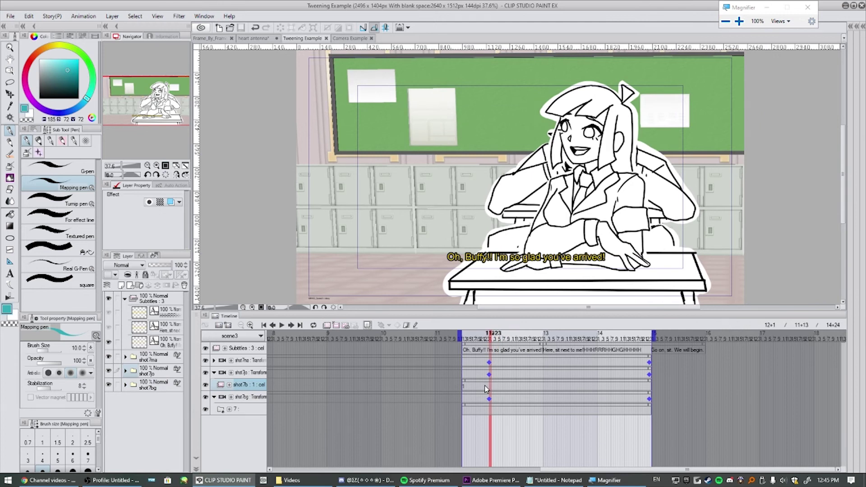
{"action": "left_click", "coordinate": [488, 387]}
{"action": "left_click", "coordinate": [490, 392]}
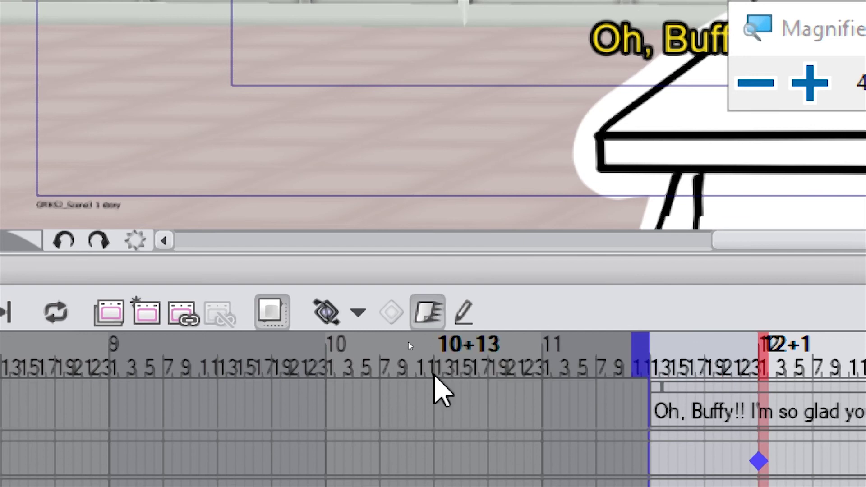
{"action": "left_click", "coordinate": [327, 314]}
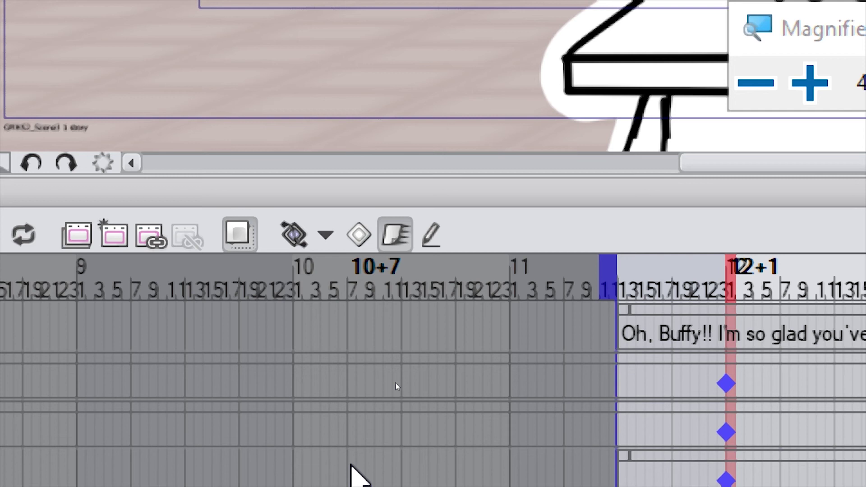
{"action": "key", "text": "super+minus"}
{"action": "key", "text": "super+minus"}
{"action": "key", "text": "super+minus"}
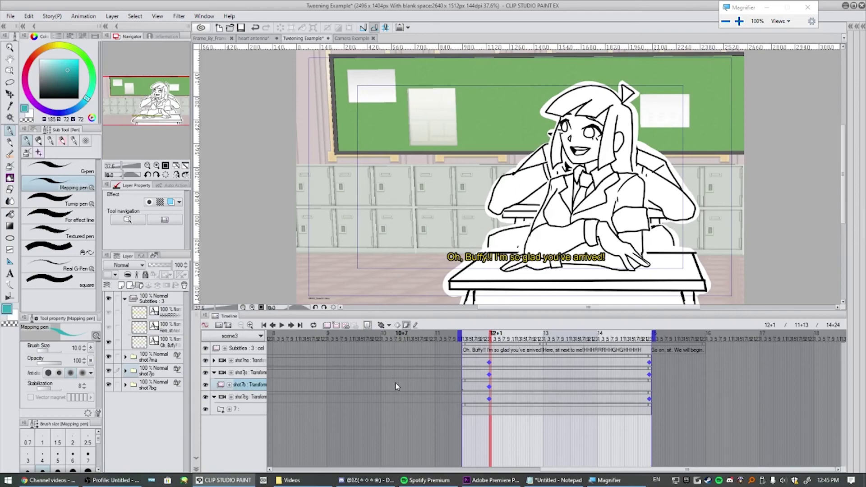
{"action": "key", "text": "ctrl+z"}
Step: Key shot 7b at 12+1 and 14+18, shifting the boy character right with Move layer
{"action": "left_click", "coordinate": [381, 325]}
{"action": "mouse_move", "coordinate": [636, 340]}
{"action": "left_mouse_down"}
{"action": "mouse_move", "coordinate": [629, 343]}
{"action": "mouse_move", "coordinate": [638, 342]}
{"action": "left_mouse_up"}
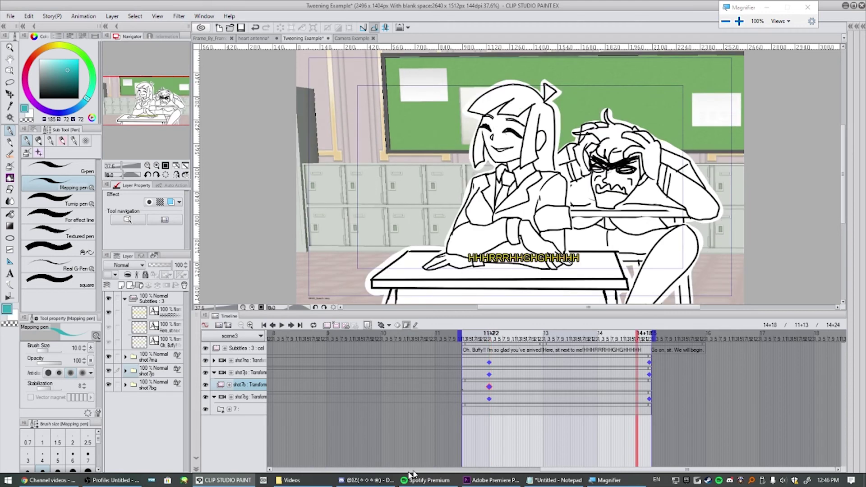
{"action": "left_click", "coordinate": [382, 326]}
{"action": "left_click", "coordinate": [9, 94]}
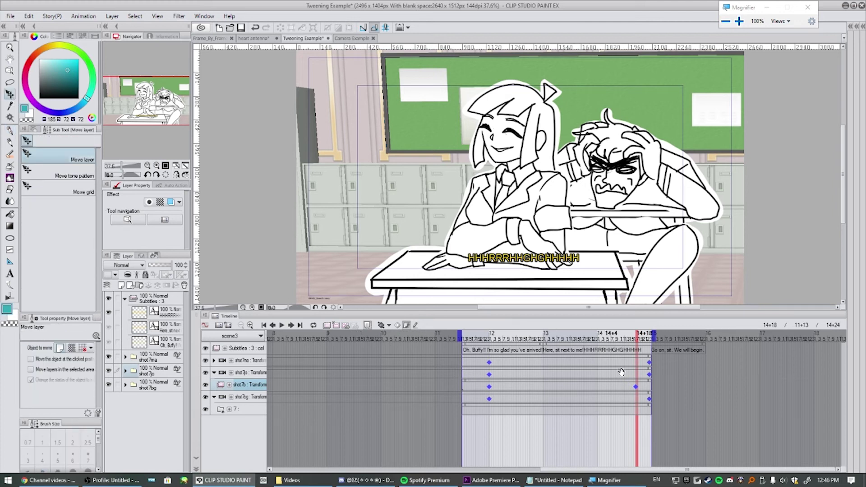
{"action": "left_click_drag", "start_coordinate": [623, 213], "coordinate": [676, 226]}
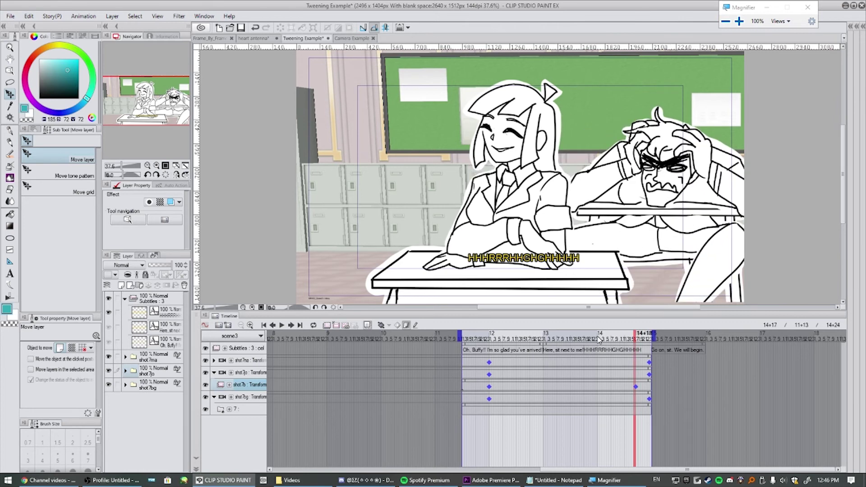
Step: Preview the motion, pull the shot 7b layer out of its folder and hide the overlapping layer
{"action": "left_click", "coordinate": [605, 339]}
{"action": "left_click_drag", "start_coordinate": [500, 348], "coordinate": [646, 361]}
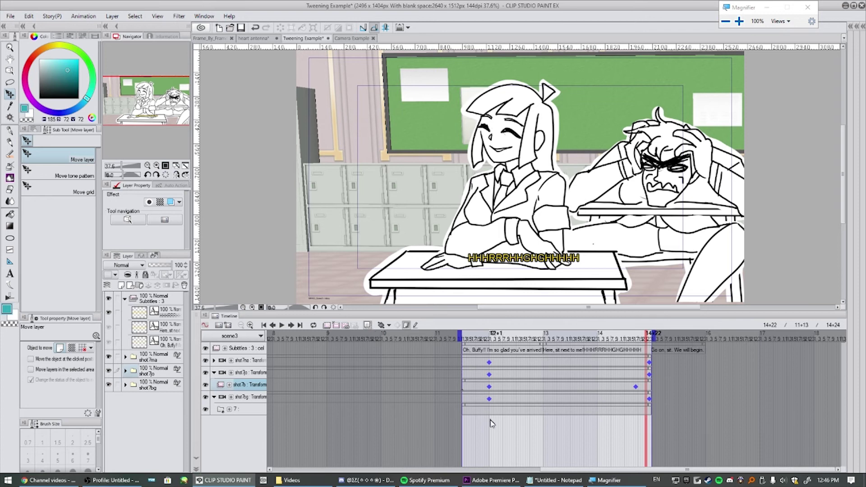
{"action": "left_click_drag", "start_coordinate": [243, 386], "coordinate": [223, 393]}
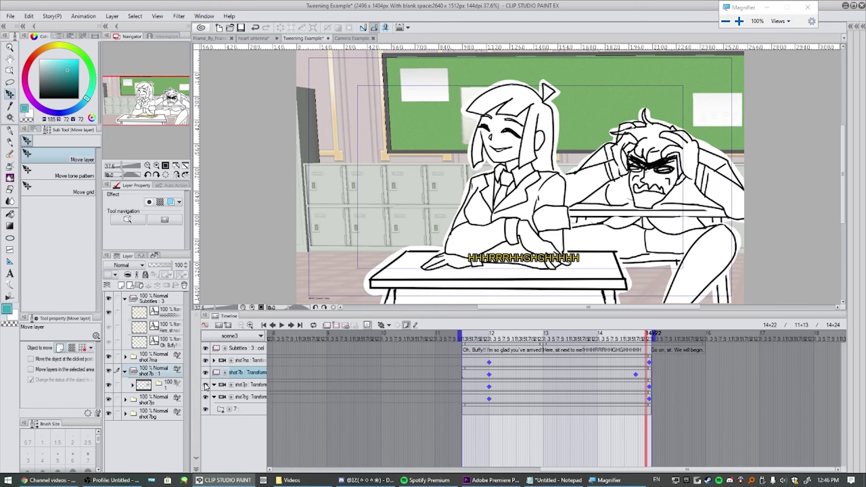
{"action": "left_click", "coordinate": [205, 385]}
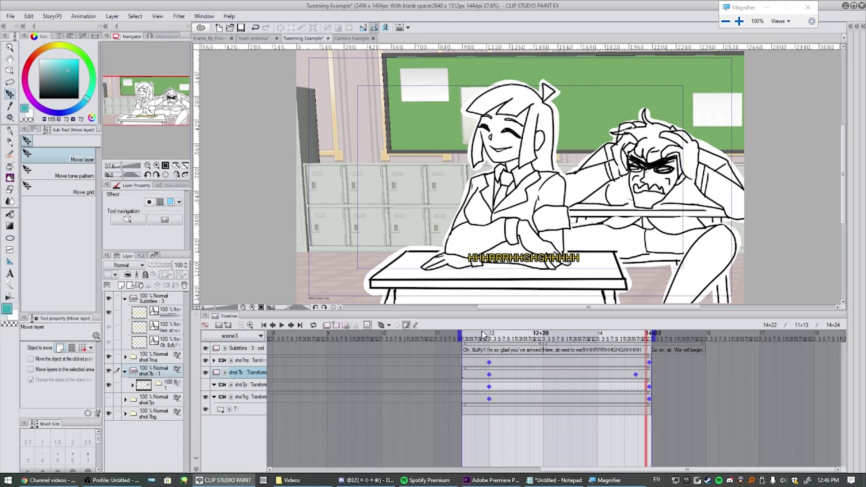
{"action": "left_click_drag", "start_coordinate": [482, 335], "coordinate": [608, 353]}
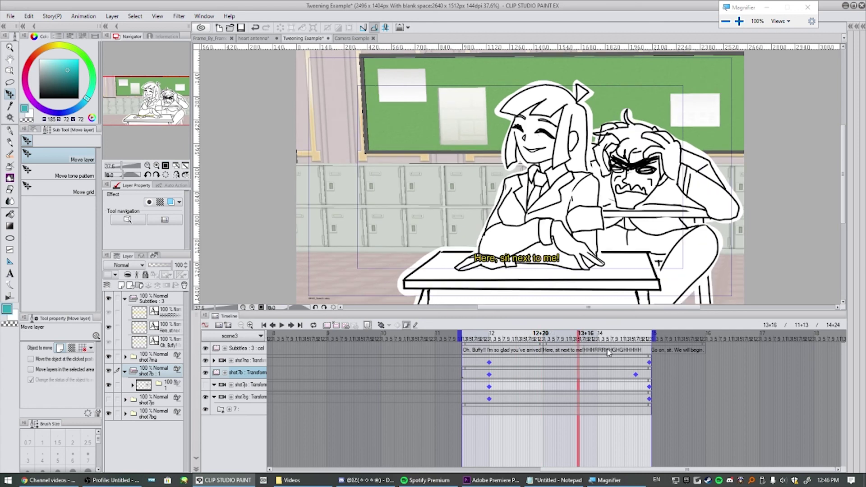
{"action": "left_click", "coordinate": [647, 362]}
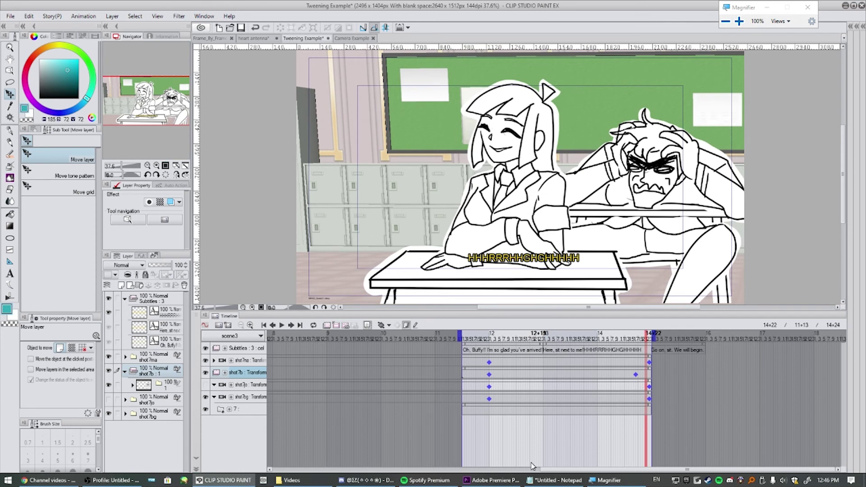
Step: Undo the layer move, keyframe and hiding with three Ctrl+Z, then switch to Camera Example
{"action": "key", "text": "ctrl+z"}
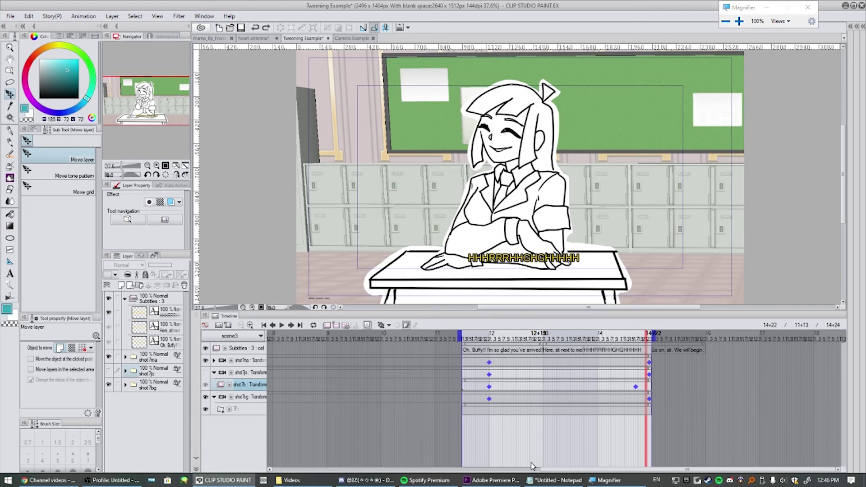
{"action": "key", "text": "ctrl+z"}
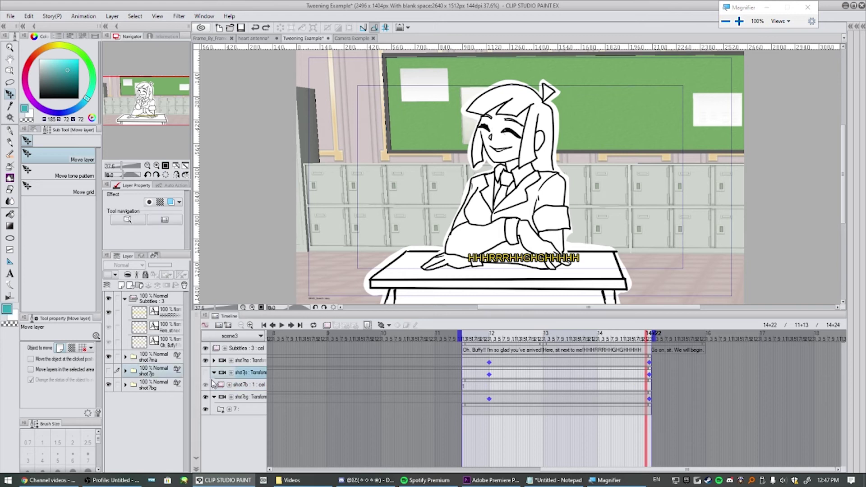
{"action": "key", "text": "ctrl+z"}
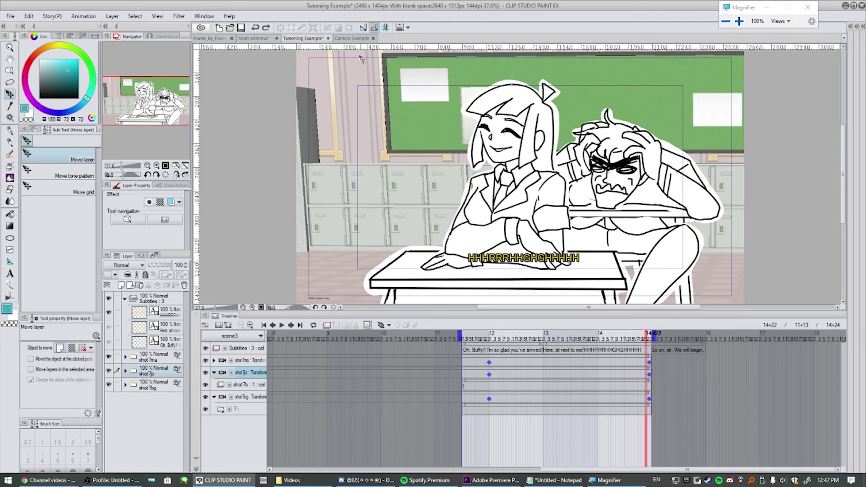
{"action": "left_click", "coordinate": [355, 39]}
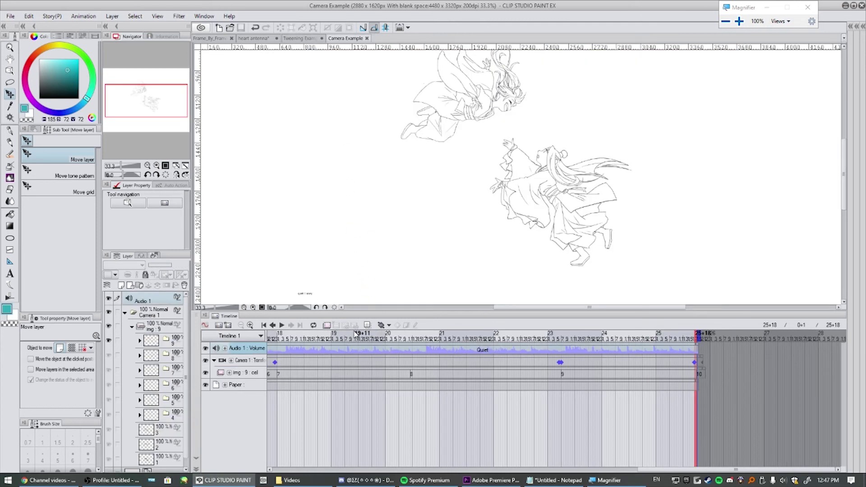
{"action": "left_click_drag", "start_coordinate": [627, 469], "coordinate": [286, 435]}
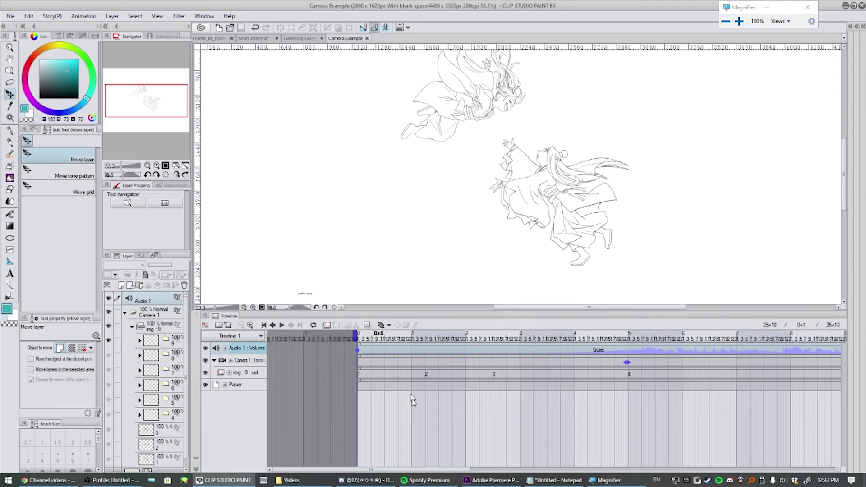
{"action": "left_click", "coordinate": [365, 340]}
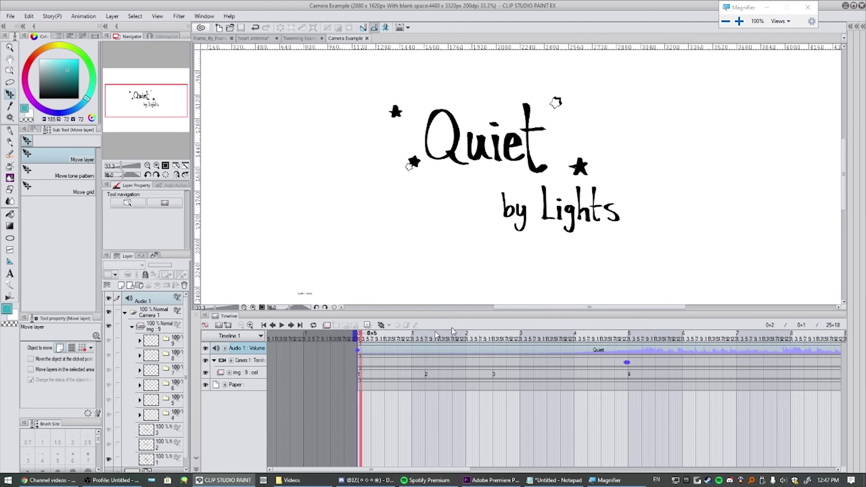
{"action": "key", "text": "space"}
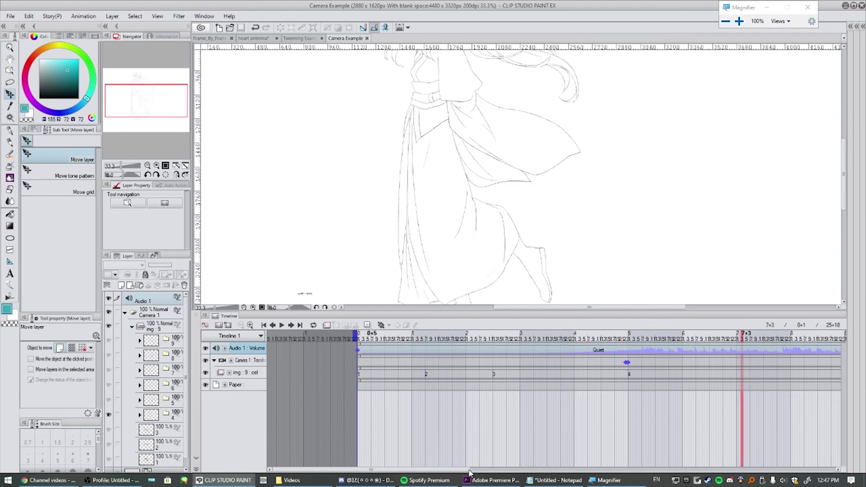
{"action": "left_click", "coordinate": [272, 325]}
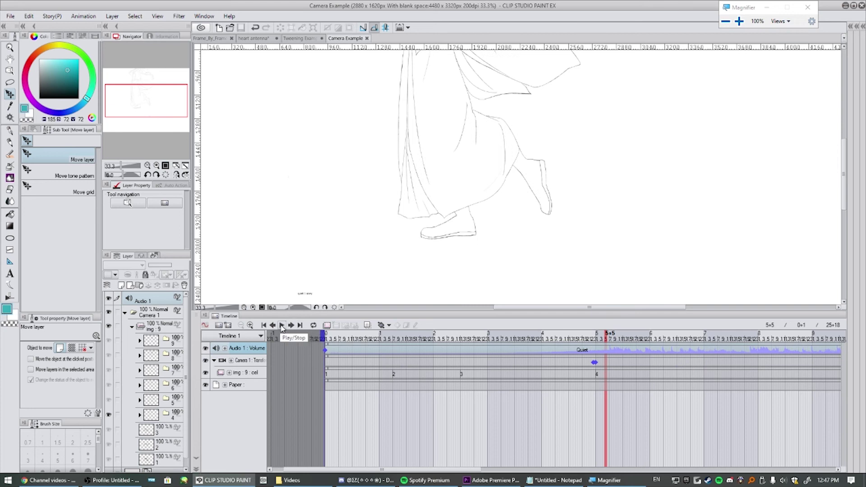
{"action": "left_click", "coordinate": [132, 327]}
{"action": "left_click", "coordinate": [132, 326]}
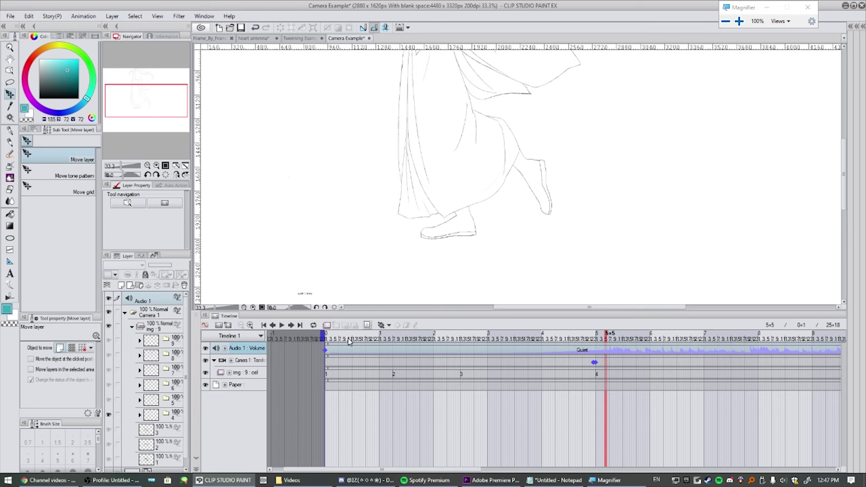
{"action": "left_click", "coordinate": [282, 325]}
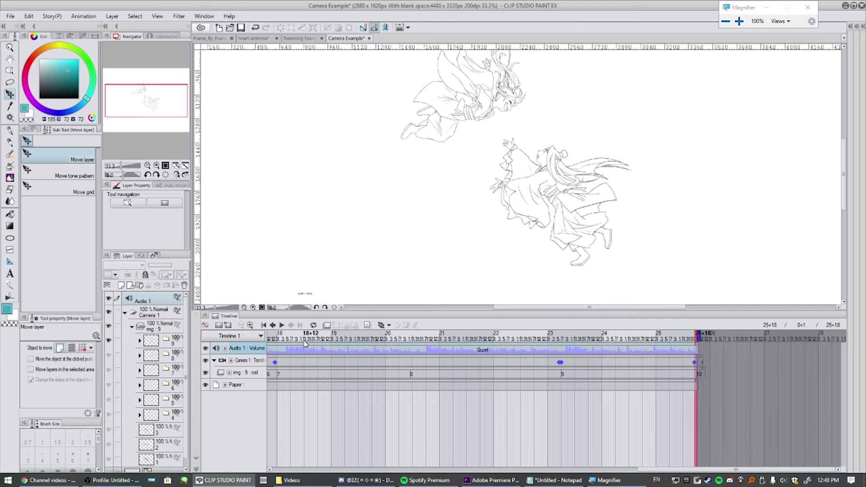
{"action": "key", "text": "o"}
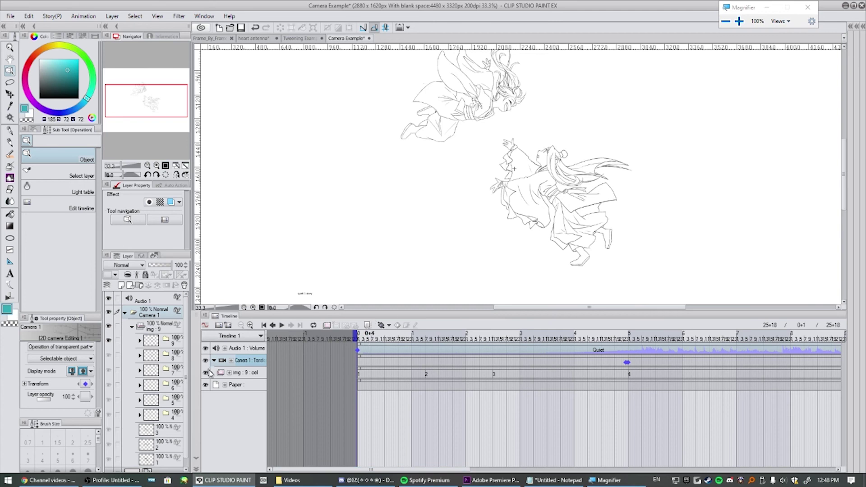
{"action": "key", "text": "space"}
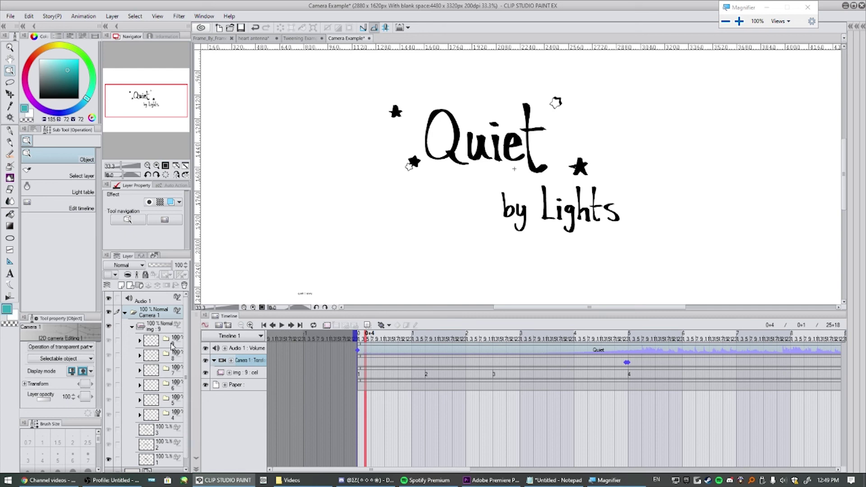
Step: Create Camera 2 via Animation > New animation layer > 2D camera folder
{"action": "left_click", "coordinate": [117, 16]}
{"action": "mouse_move", "coordinate": [85, 18]}
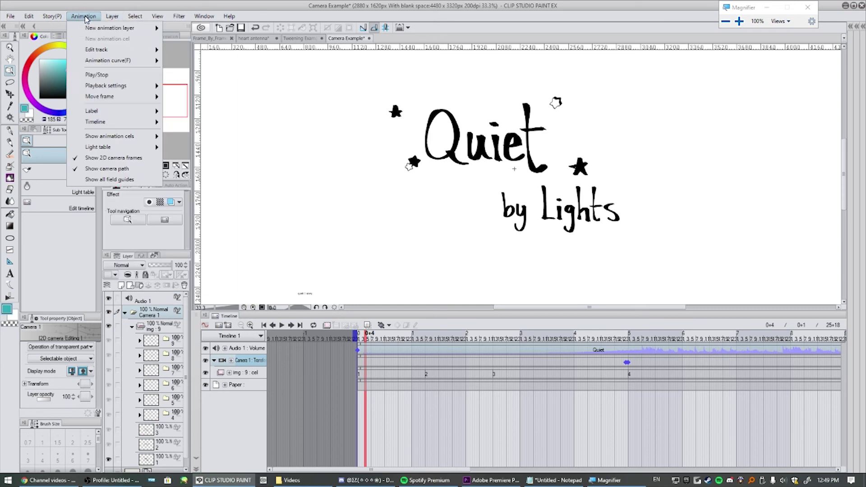
{"action": "mouse_move", "coordinate": [100, 31]}
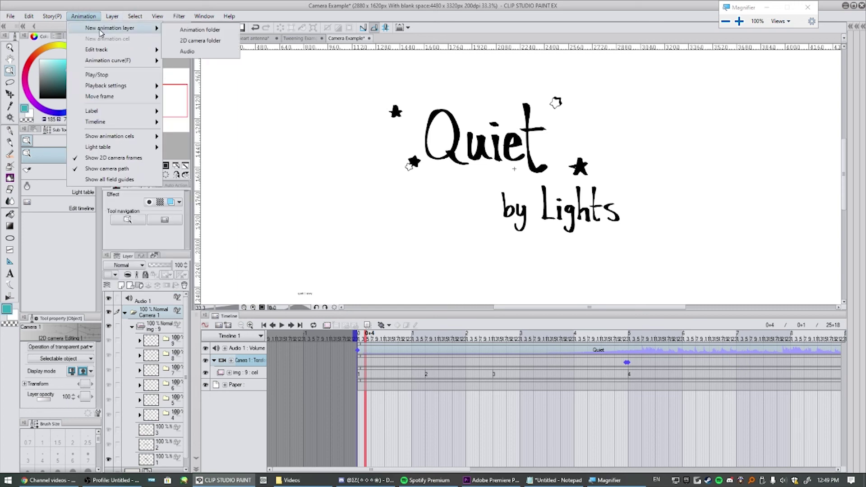
{"action": "left_click", "coordinate": [193, 42]}
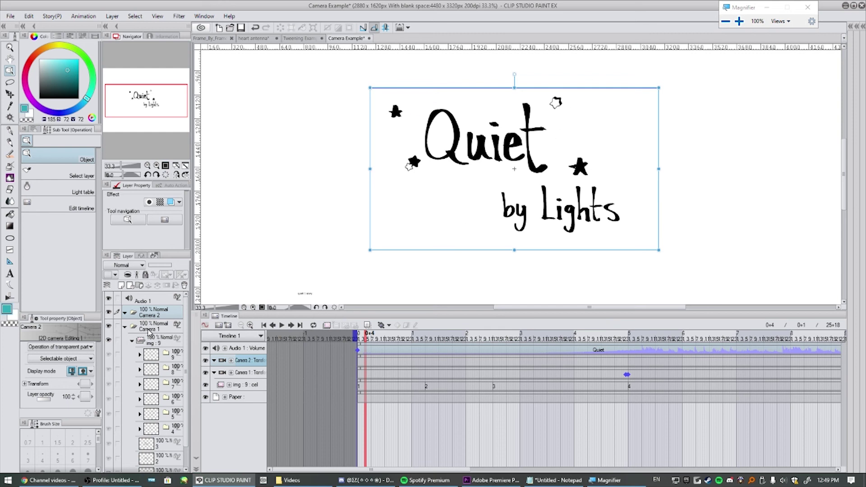
Step: Drag the img:9 folder into Camera 2, then scrub from frame 1 to the art by teacupbun frames
{"action": "left_click", "coordinate": [161, 349]}
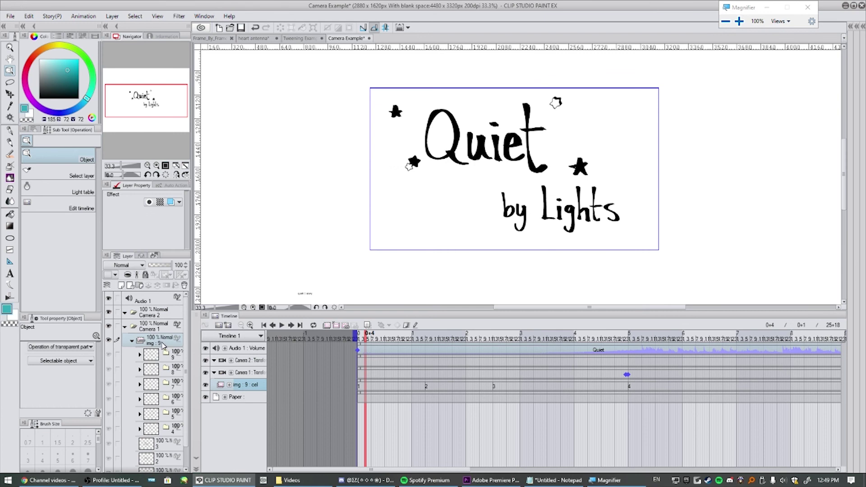
{"action": "left_click_drag", "start_coordinate": [162, 345], "coordinate": [262, 375]}
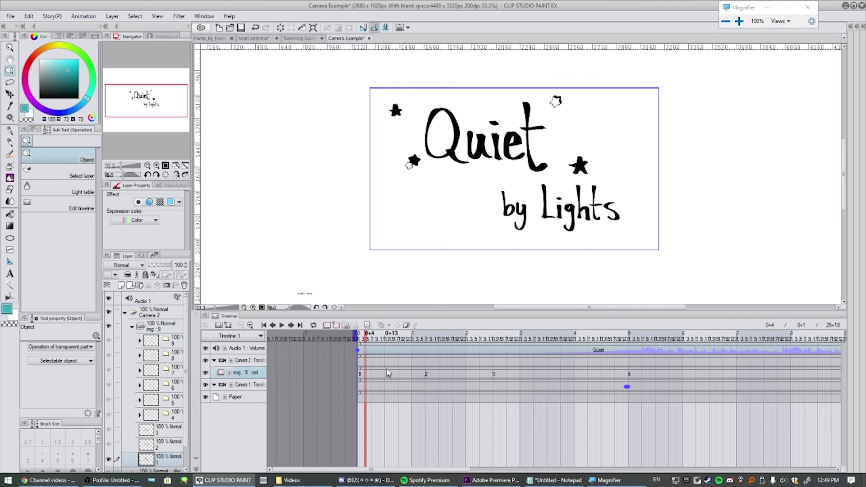
{"action": "left_click_drag", "start_coordinate": [383, 334], "coordinate": [297, 349]}
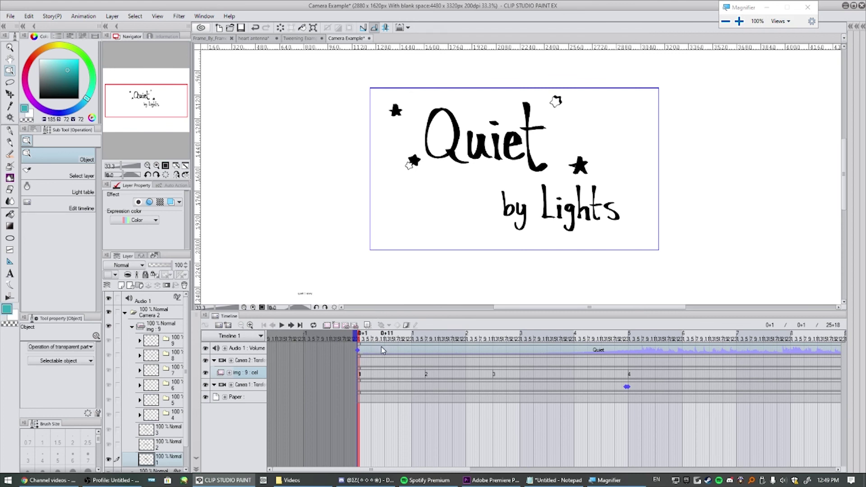
{"action": "left_click_drag", "start_coordinate": [410, 334], "coordinate": [538, 324]}
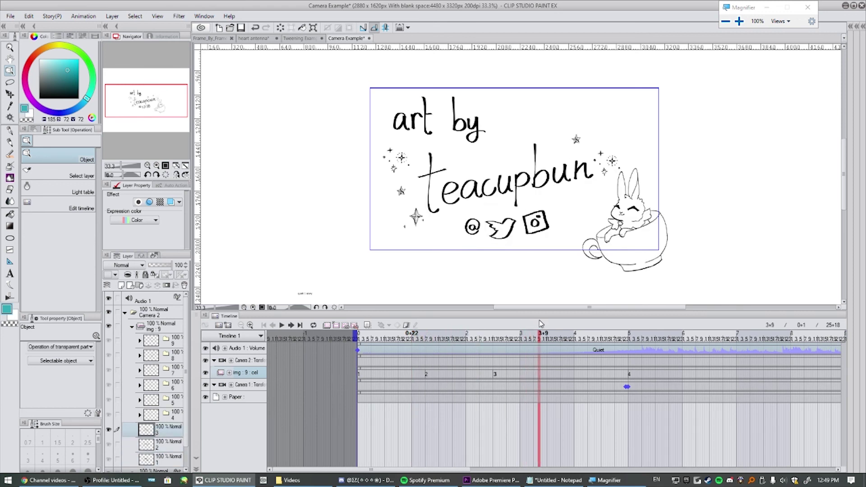
Step: Zoom the canvas to 25% and jump to frame 5+6 to view the character
{"action": "left_click", "coordinate": [147, 166]}
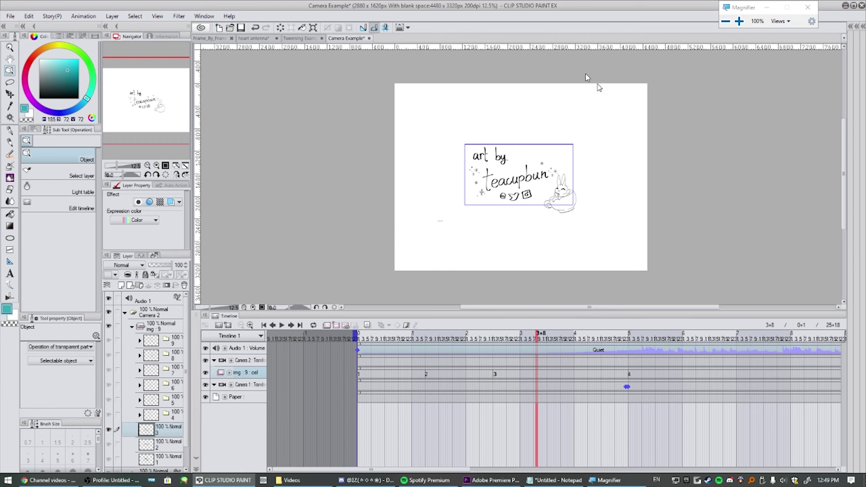
{"action": "left_click", "coordinate": [158, 167]}
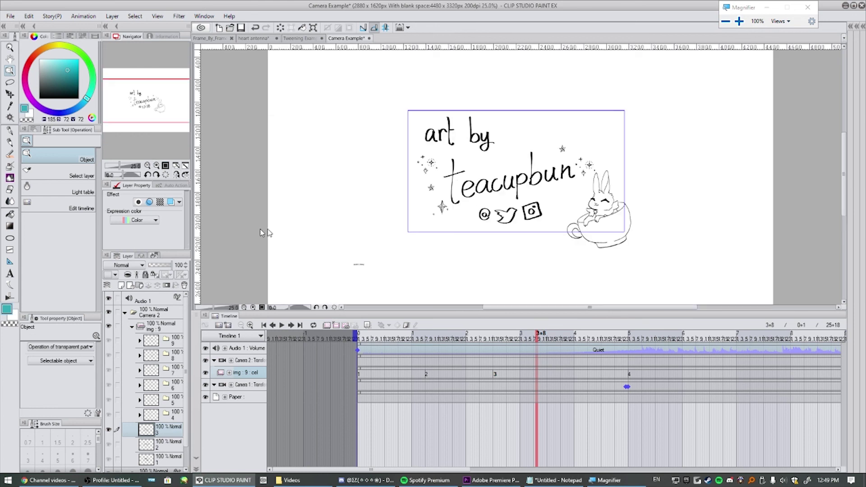
{"action": "left_click", "coordinate": [641, 336]}
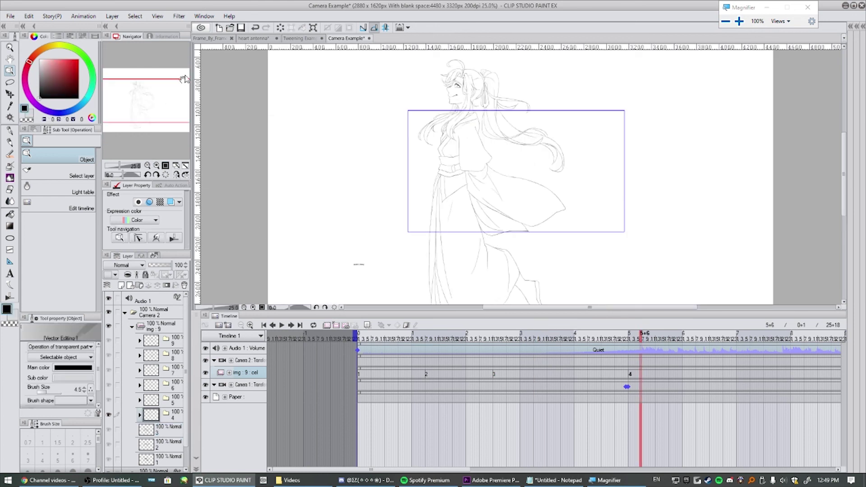
{"action": "mouse_move", "coordinate": [165, 90]}
{"action": "left_mouse_down"}
{"action": "mouse_move", "coordinate": [170, 102]}
{"action": "mouse_move", "coordinate": [162, 82]}
{"action": "left_mouse_up"}
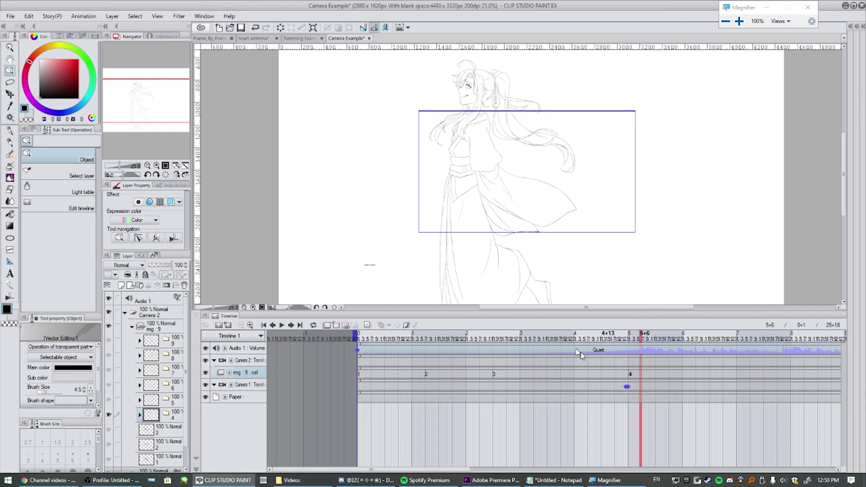
Step: Show the art by teacupbun cel, move to frame 4+20 and select the Camera 2 track
{"action": "scroll", "coordinate": [493, 341], "scroll_direction": "left", "scroll_amount": 2}
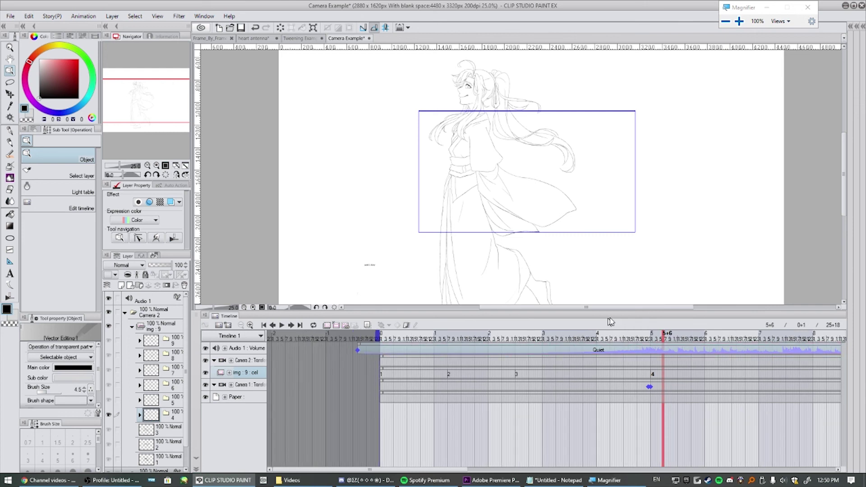
{"action": "left_click", "coordinate": [135, 424]}
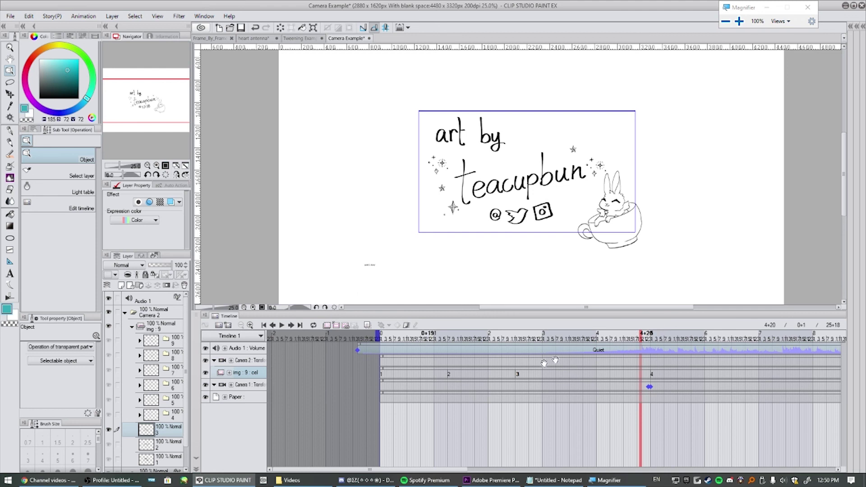
{"action": "left_click", "coordinate": [407, 325]}
{"action": "left_click", "coordinate": [251, 362]}
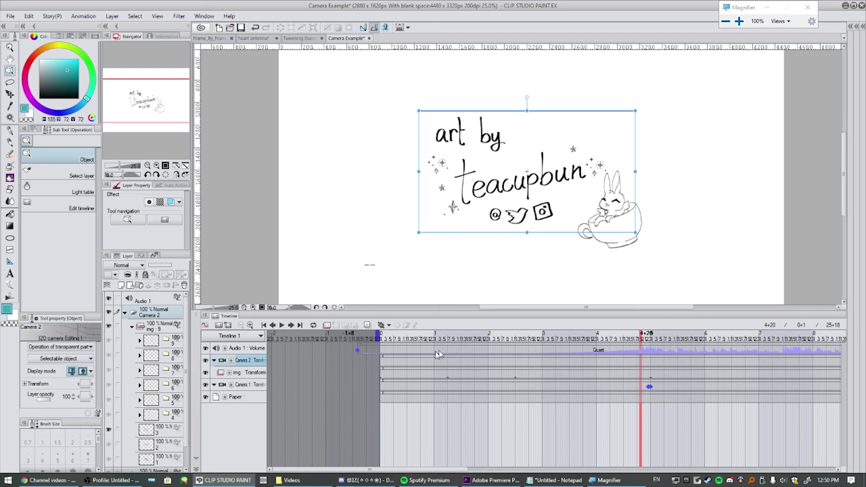
Step: Key Camera 2 at 4+20 and 6+18, panning the frame down and left, then scrub back to 4+16
{"action": "left_click", "coordinate": [382, 325]}
{"action": "key", "text": "space"}
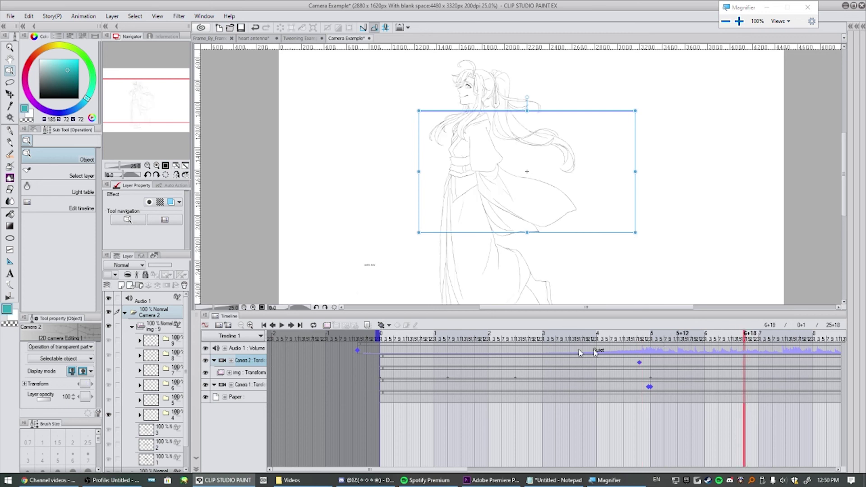
{"action": "left_click", "coordinate": [380, 326]}
{"action": "left_click_drag", "start_coordinate": [567, 113], "coordinate": [565, 162]}
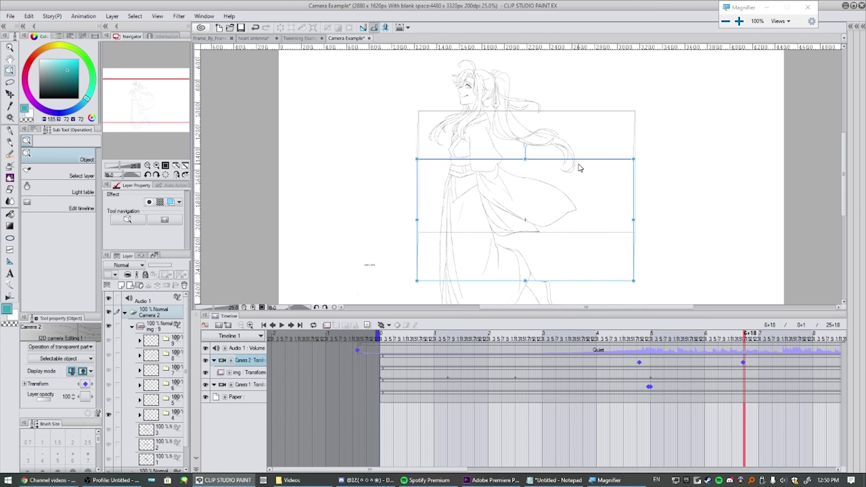
{"action": "left_click_drag", "start_coordinate": [584, 163], "coordinate": [474, 160]}
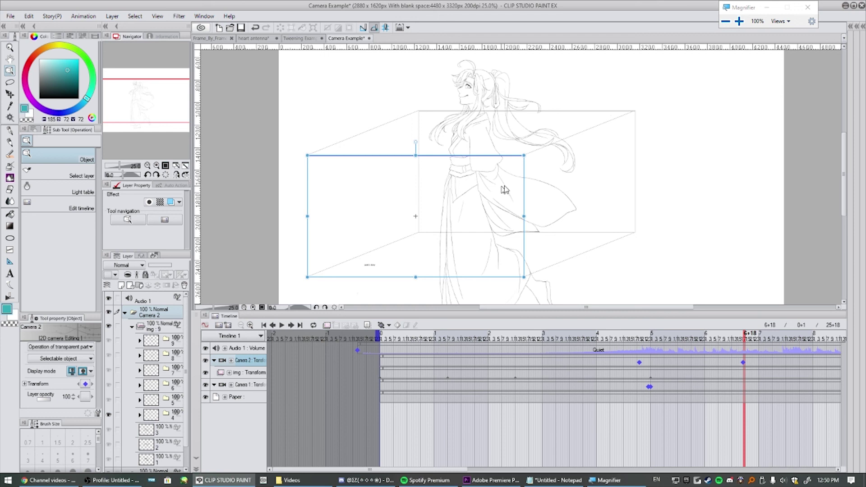
{"action": "left_click_drag", "start_coordinate": [745, 335], "coordinate": [631, 336]}
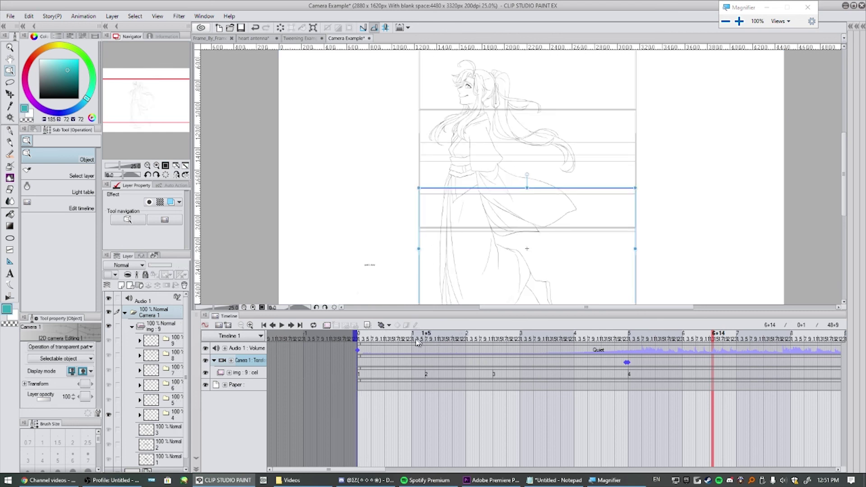
Step: Play Camera 1's pan from the title and scrub to frame 4+20 on the art by teacupbun title
{"action": "key", "text": "space"}
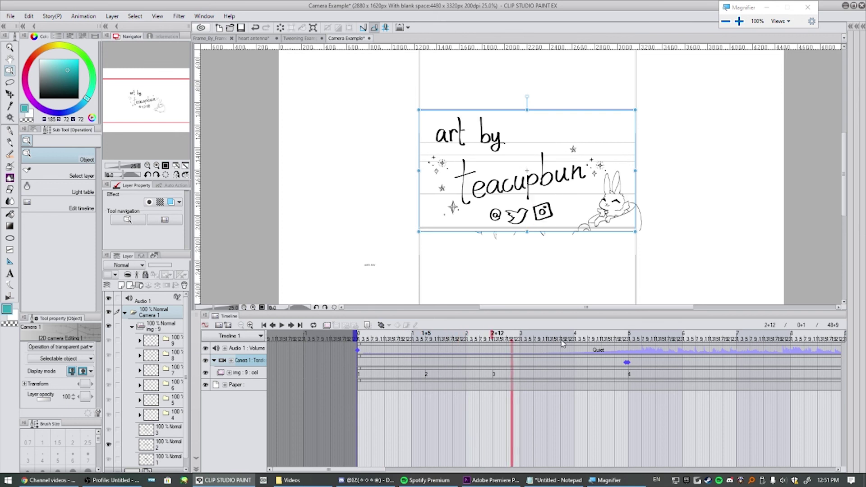
{"action": "mouse_move", "coordinate": [513, 334]}
{"action": "left_mouse_down"}
{"action": "mouse_move", "coordinate": [654, 337]}
{"action": "mouse_move", "coordinate": [648, 346]}
{"action": "mouse_move", "coordinate": [671, 336]}
{"action": "mouse_move", "coordinate": [839, 341]}
{"action": "mouse_move", "coordinate": [854, 363]}
{"action": "mouse_move", "coordinate": [574, 360]}
{"action": "mouse_move", "coordinate": [789, 359]}
{"action": "mouse_move", "coordinate": [730, 366]}
{"action": "left_mouse_up"}
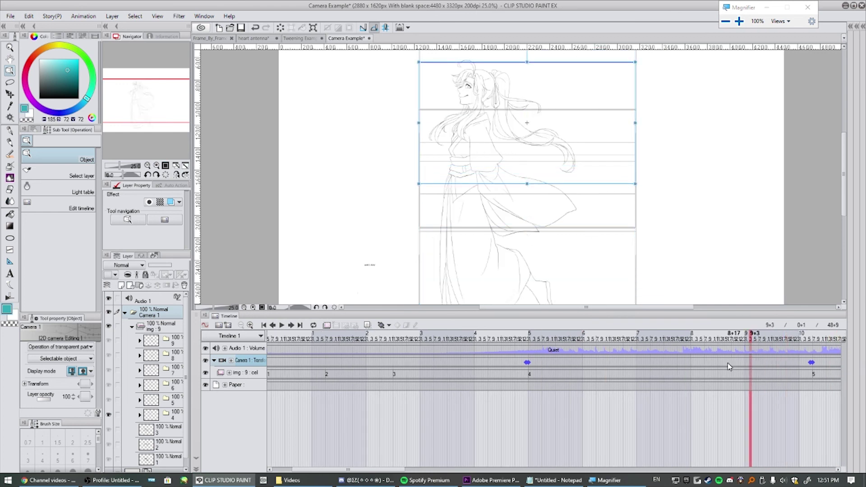